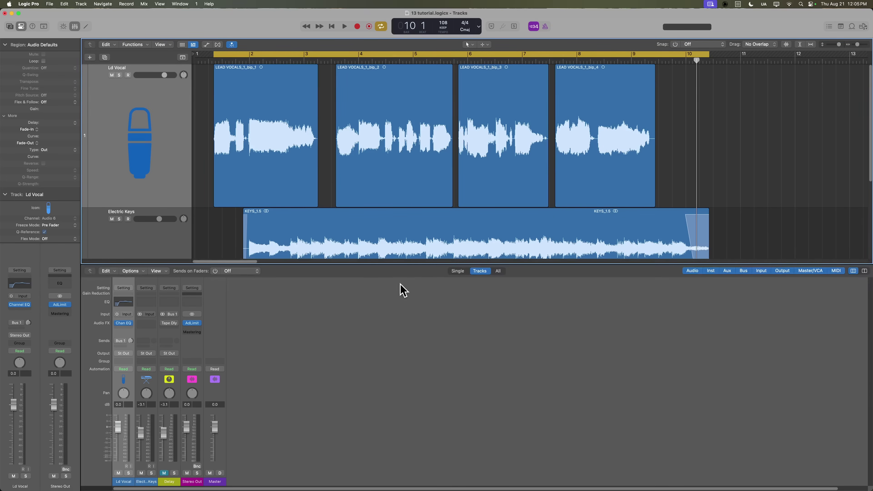
Select the four Ld Vocal regions and the Ld Vocal channel, then play from the cycle start.
left_click(125, 137)
scroll(376, 189, "down", 5)
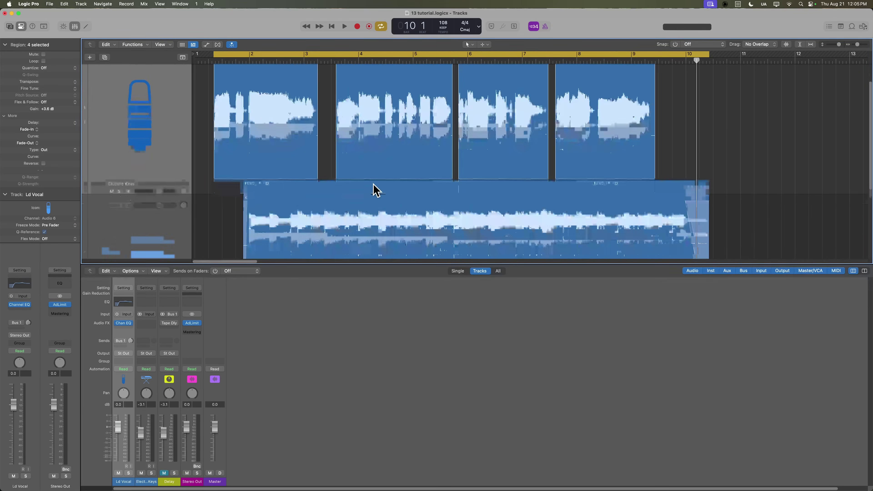
scroll(251, 229, "up", 3)
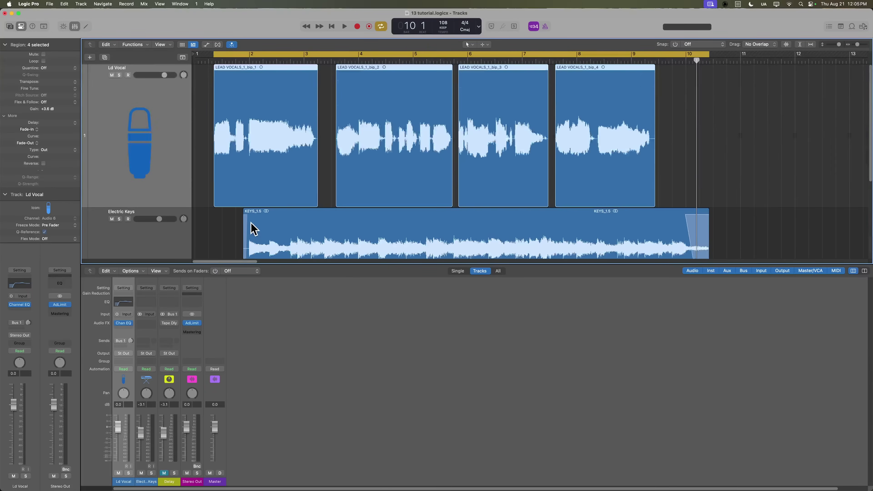
left_click(170, 483)
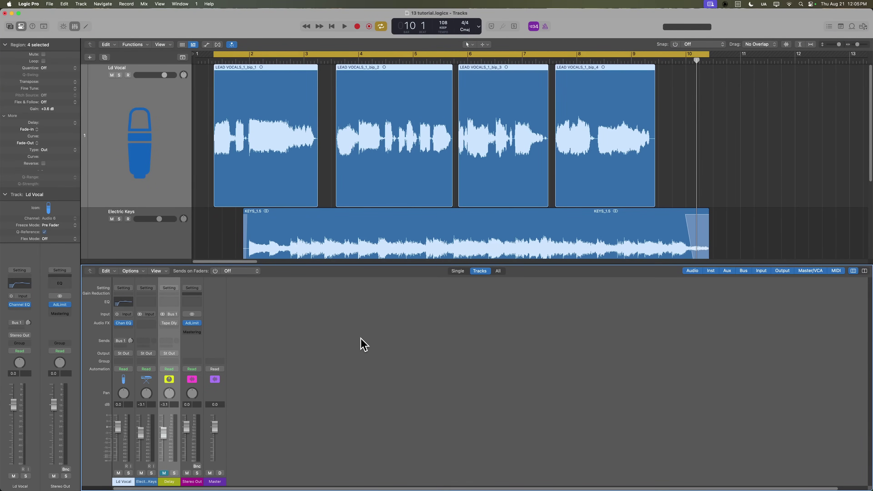
key("Up")
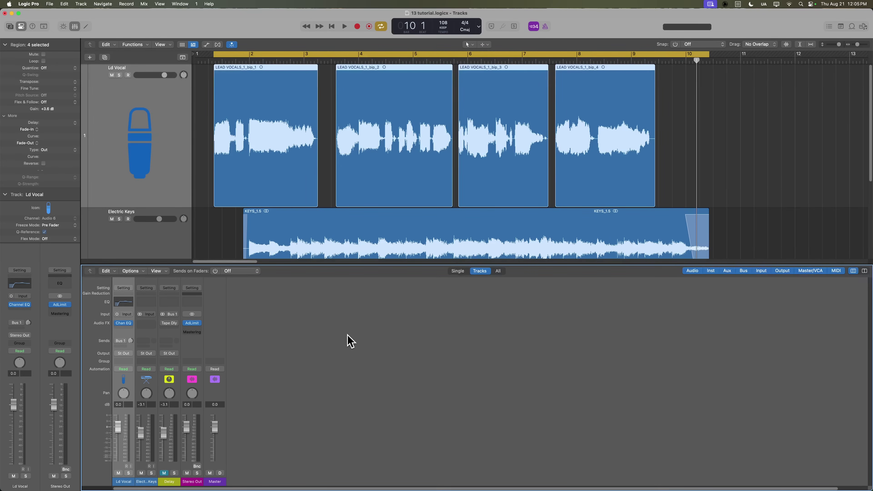
key("space")
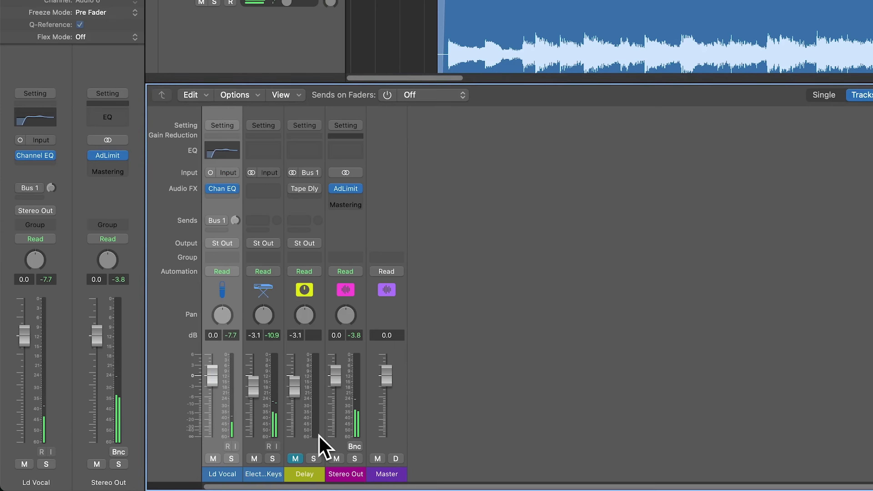
Unmute the Delay aux, then activate and open its Tape Delay plug-in.
left_click(295, 458)
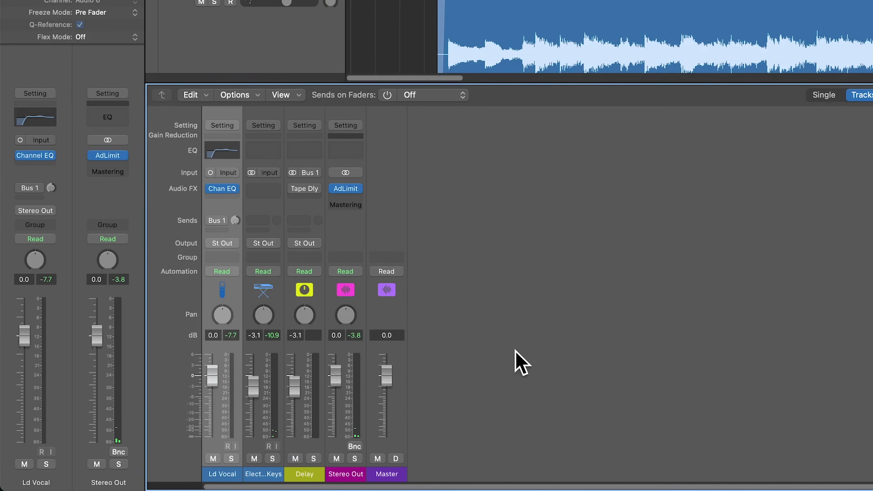
left_click(292, 188)
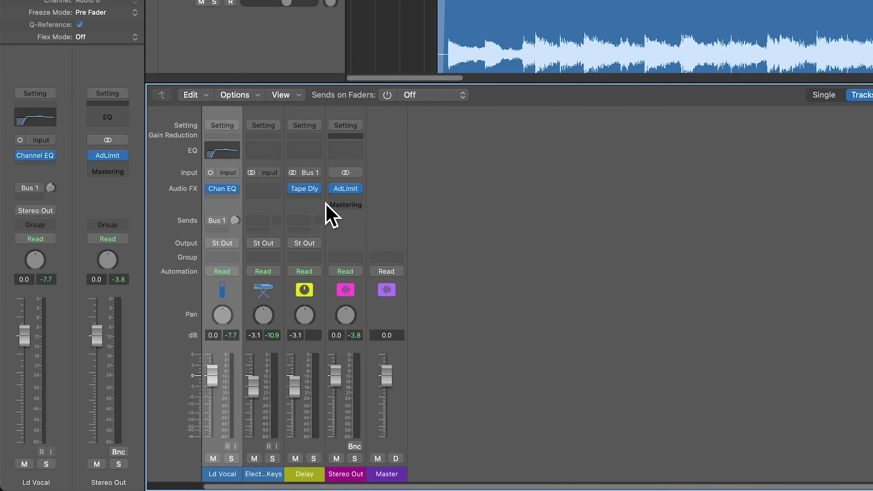
left_click(304, 189)
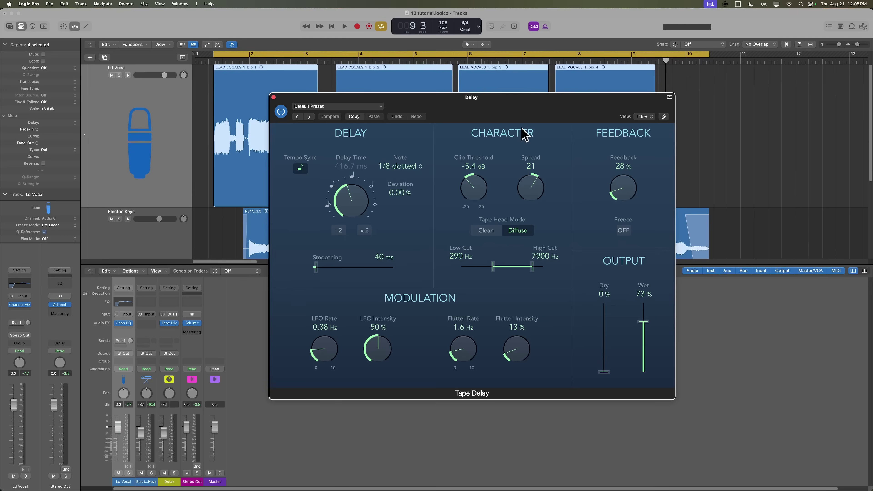
left_click_drag(504, 128, 674, 156)
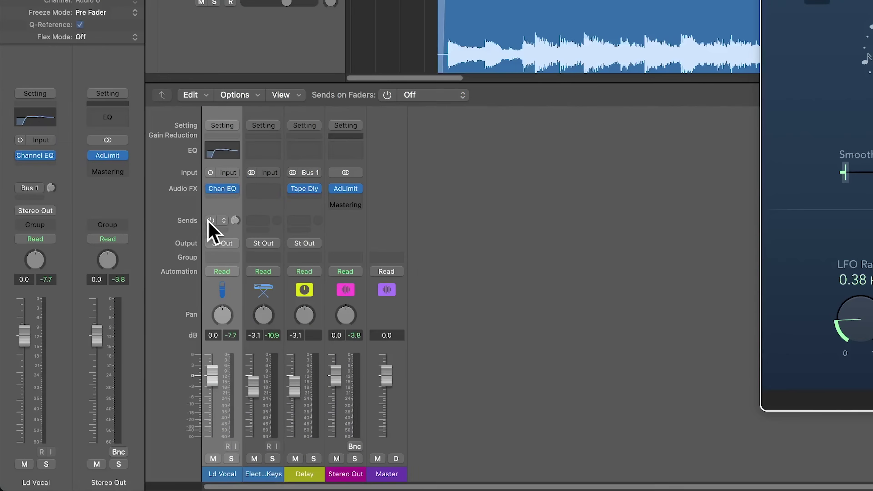
Turn on the Ld Vocal's Bus 1 send and play back to hear the delayed vocal.
left_click(211, 220)
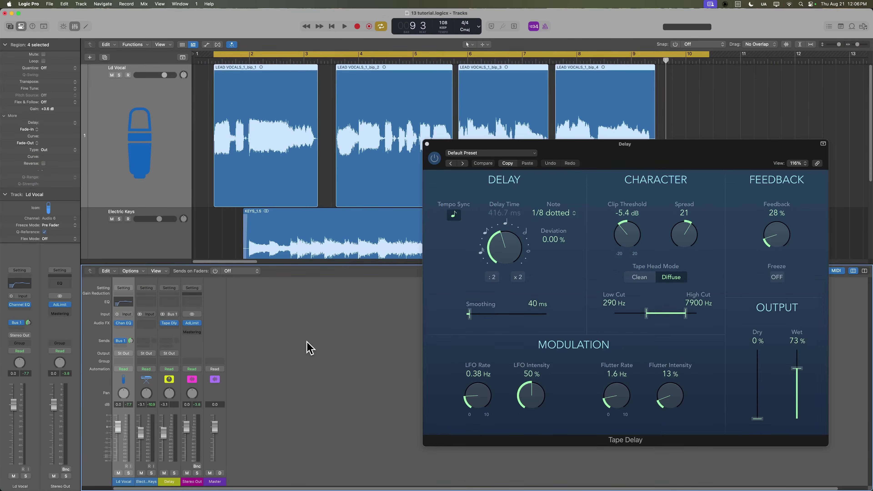
key("space")
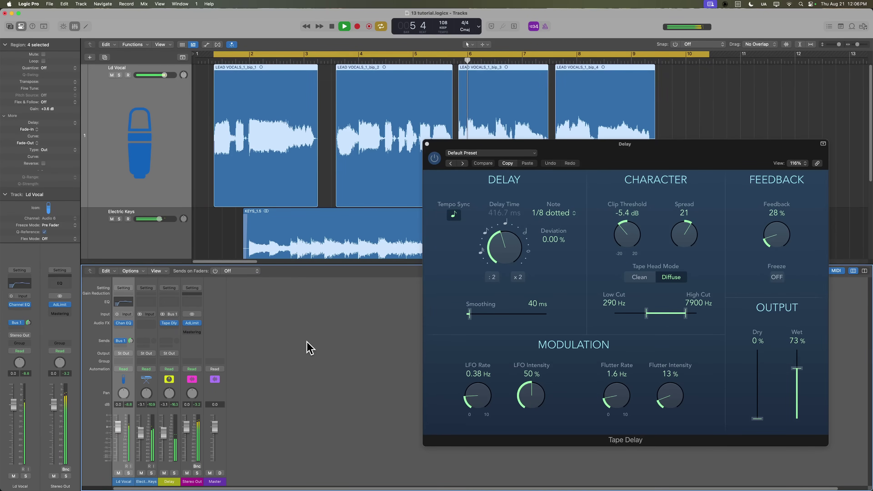
key("space")
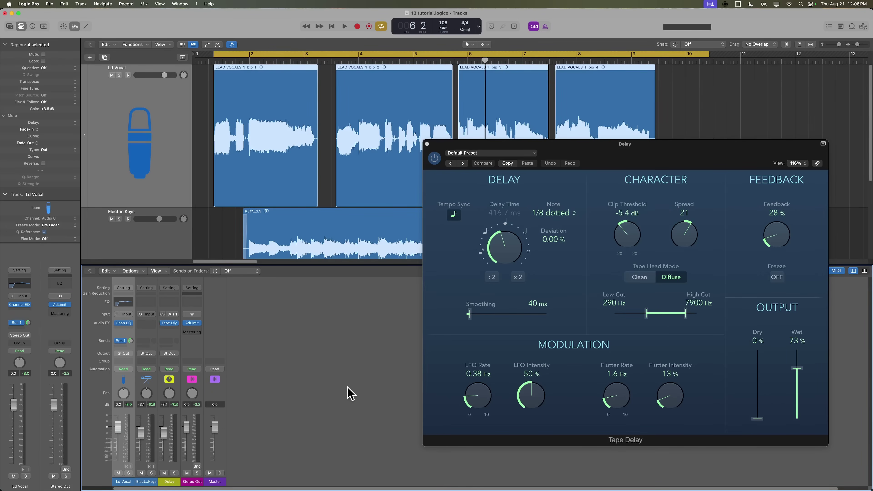
Insert a Compressor after Tape Delay on the Delay aux, side-chained from Ld Vocal (Audio 6).
left_click(170, 324)
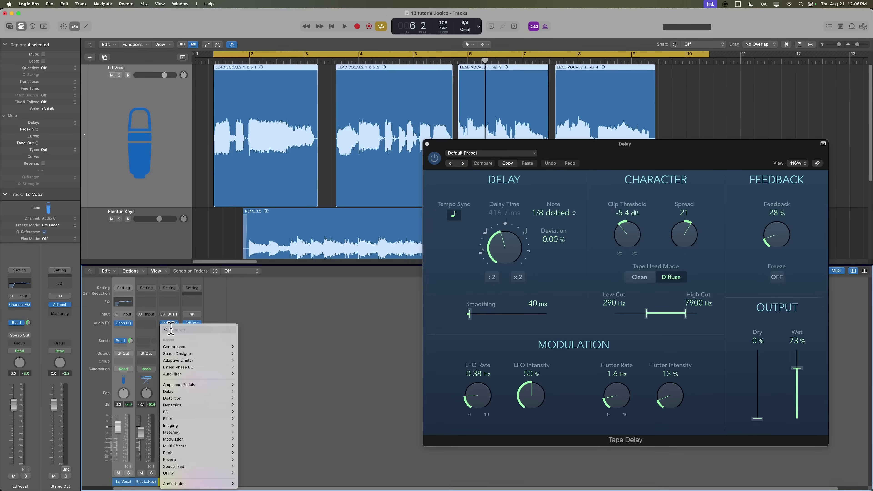
mouse_move(208, 348)
left_click(249, 348)
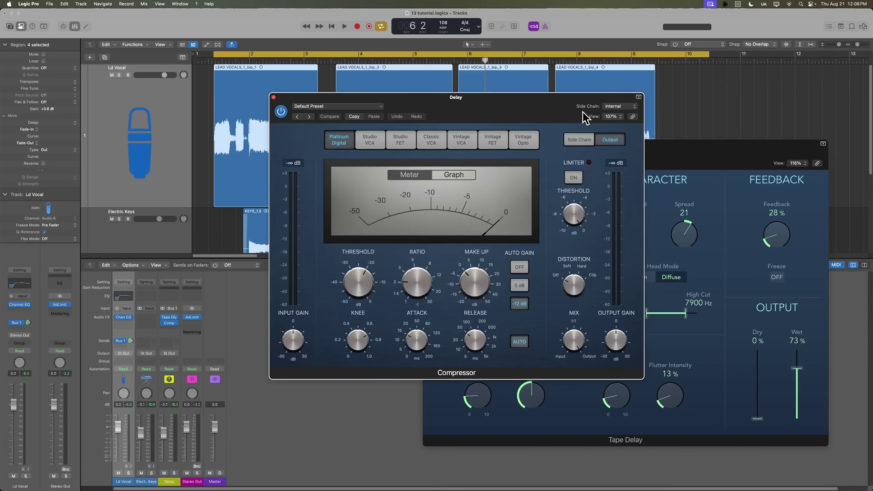
left_click(631, 108)
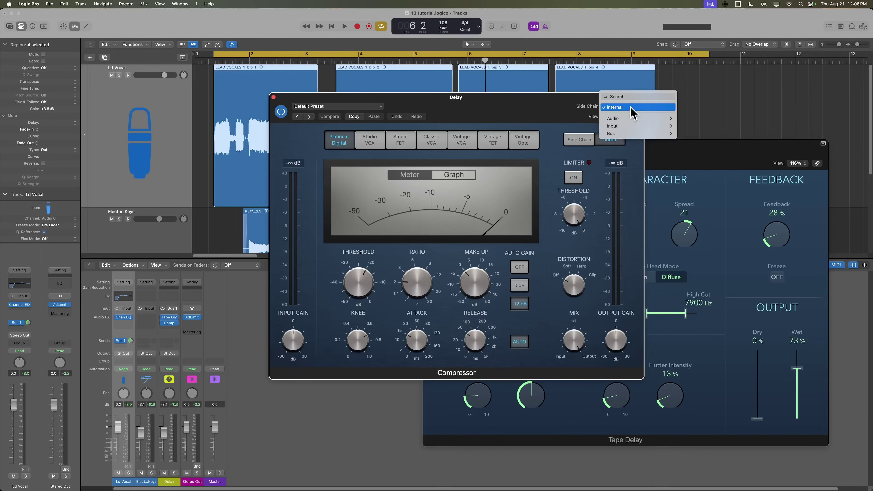
mouse_move(667, 119)
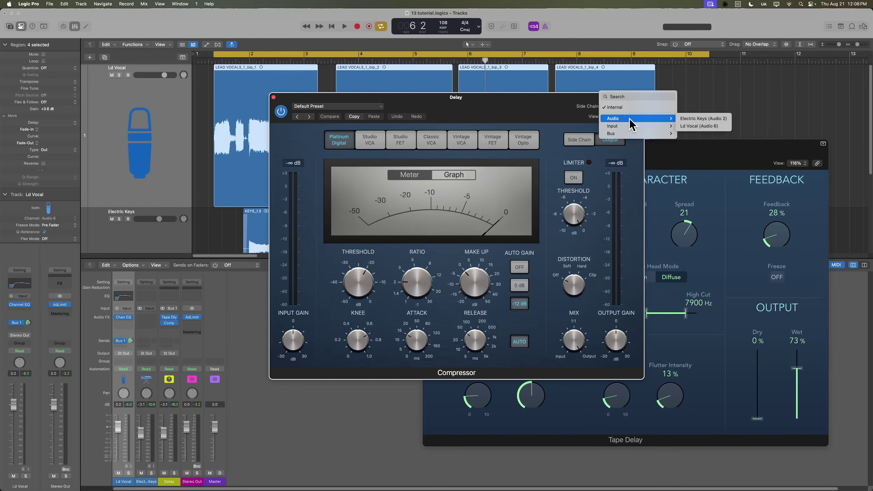
left_click(721, 127)
left_click_drag(617, 48, 603, 51)
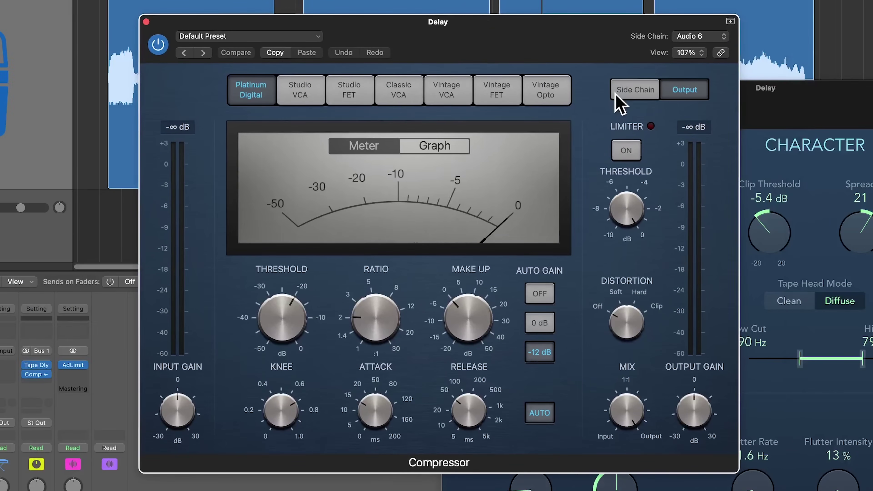
Set side-chain detection to Peak with the side-chain filter on at about 880 Hz.
left_click(632, 91)
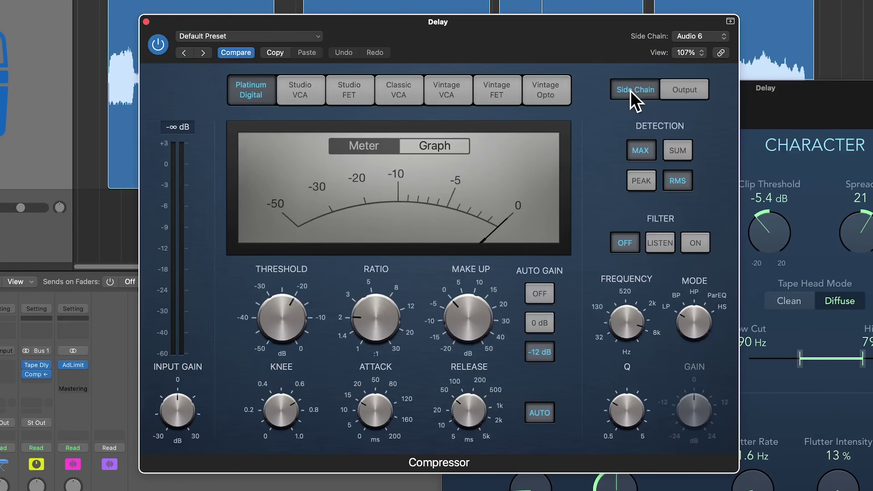
left_click(640, 182)
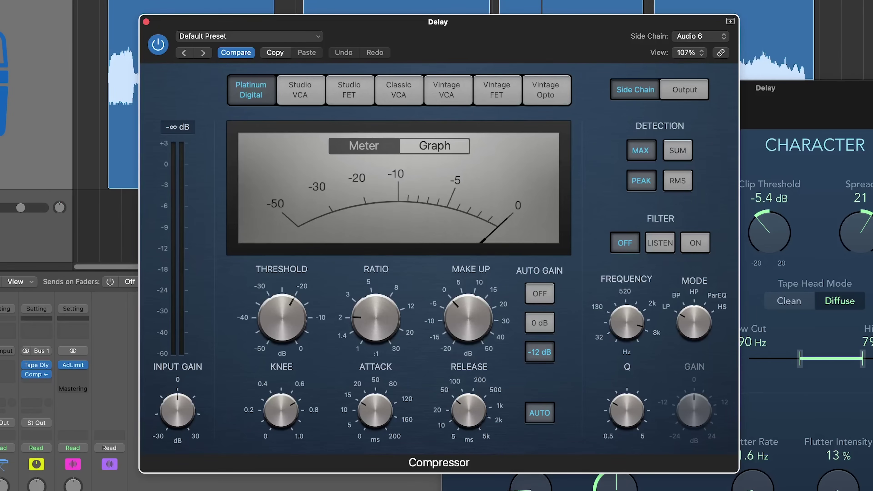
left_click(666, 242)
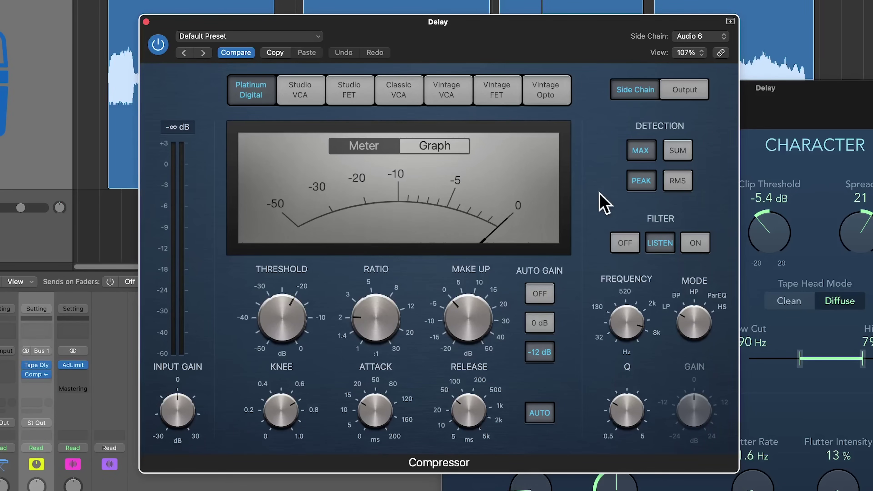
left_click_drag(679, 313, 708, 306)
mouse_move(648, 346)
left_mouse_down()
mouse_move(628, 363)
mouse_move(635, 325)
mouse_move(640, 358)
left_mouse_up()
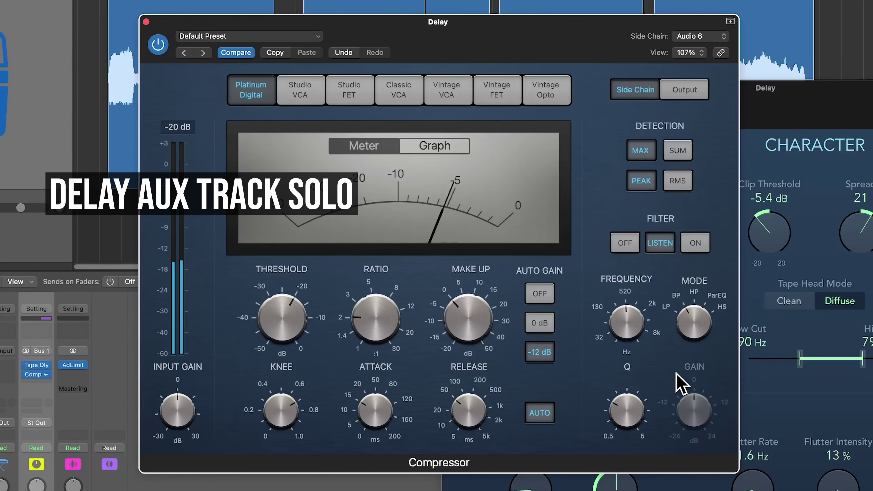
left_click(684, 241)
Turn auto gain off and set attack 62 ms, release 350 ms, threshold -21.5 dB, ratio 12:1 while playing.
left_click(550, 297)
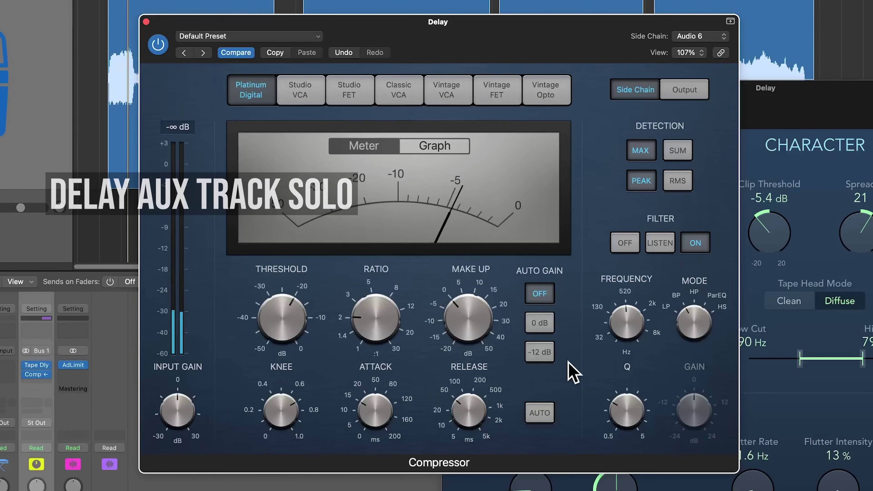
left_click_drag(392, 348, 389, 297)
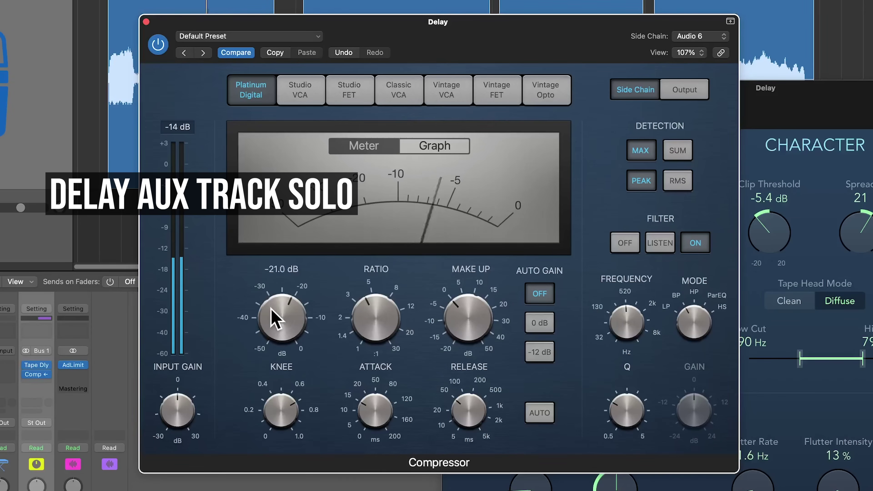
left_click_drag(273, 312, 317, 338)
left_click_drag(393, 332, 392, 329)
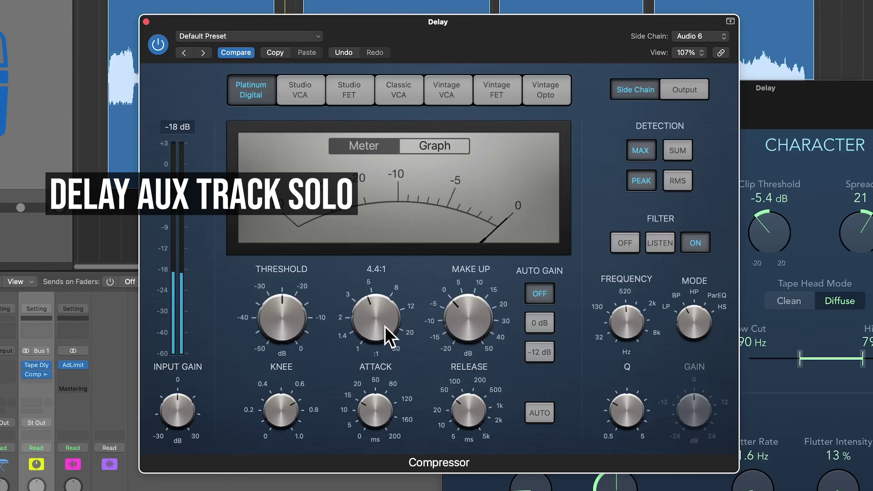
left_click_drag(378, 437, 385, 412)
left_click_drag(468, 433, 495, 399)
left_click_drag(390, 415, 389, 413)
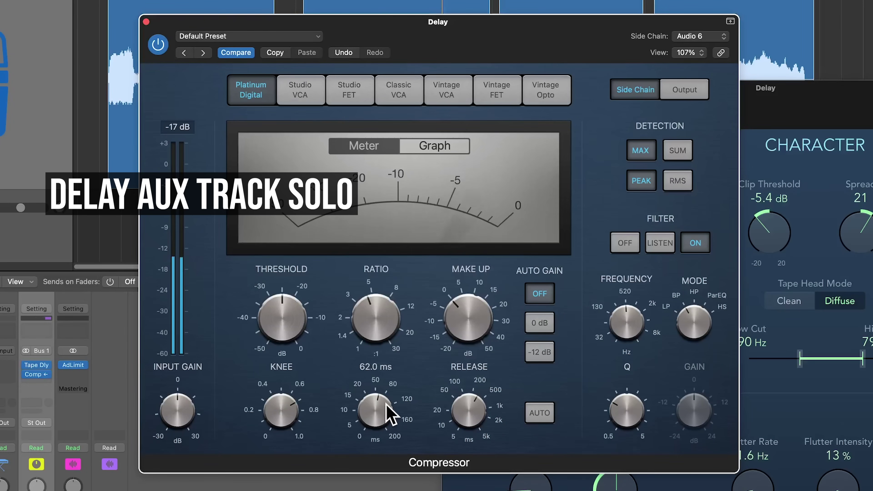
left_click_drag(282, 312, 288, 307)
left_click_drag(395, 329, 403, 327)
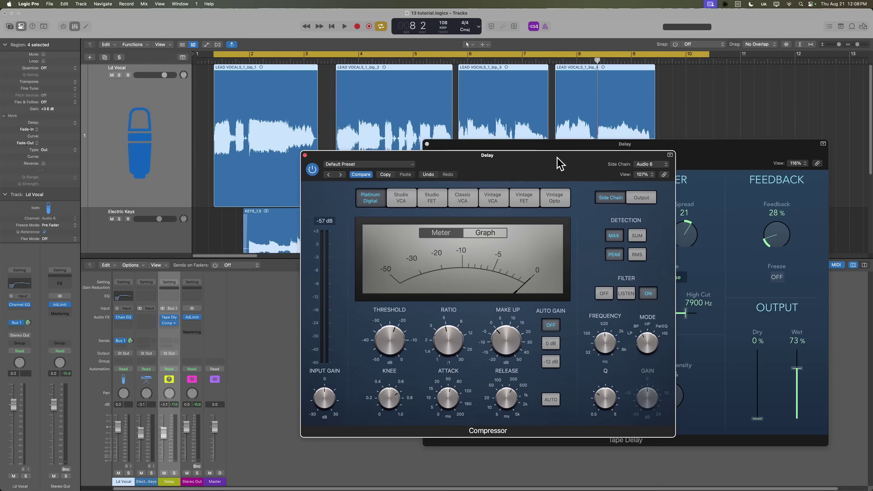
key("space")
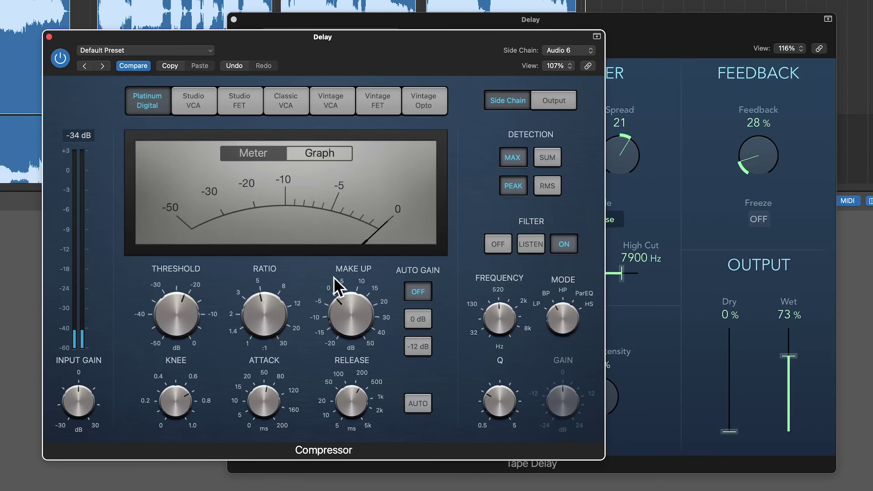
left_click_drag(459, 351, 468, 321)
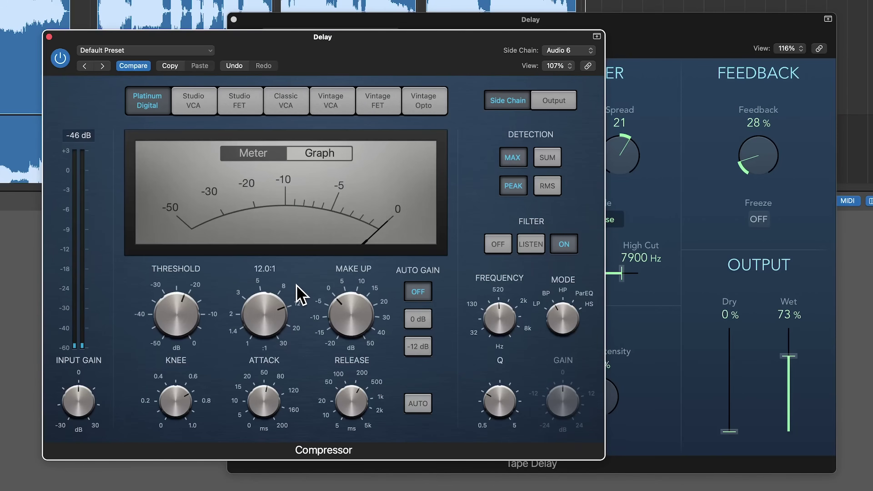
Ease the compressor ratio to 11:1 and lower the Tape Delay high cut to 3700 Hz.
left_click_drag(297, 284, 301, 299)
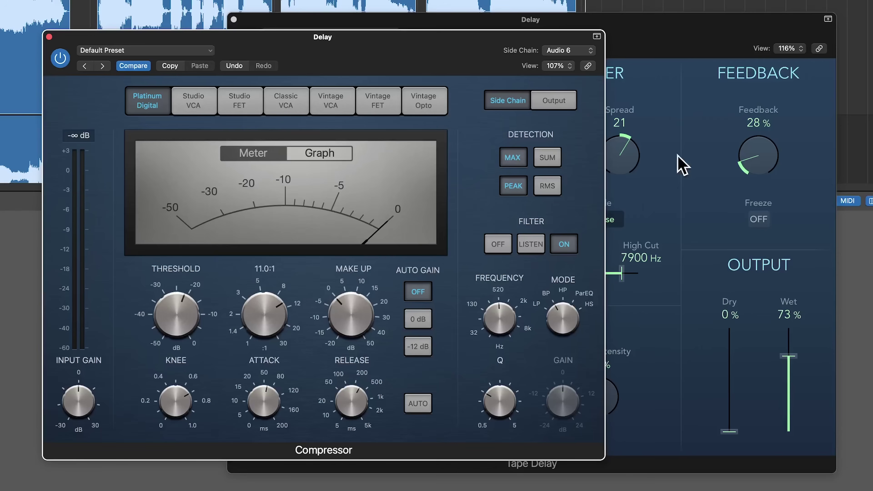
left_click(668, 43)
left_click_drag(622, 272, 612, 276)
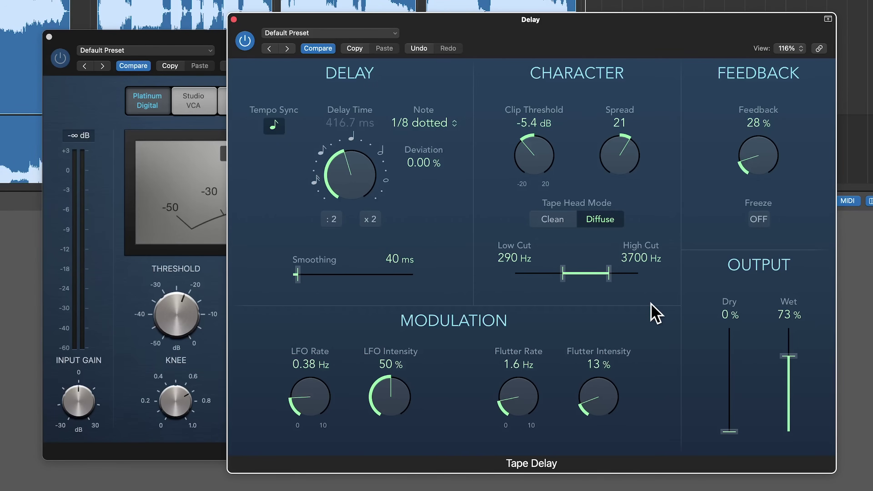
Lower the compressor threshold to -25 dB and shorten its release to 260 ms.
left_click(213, 39)
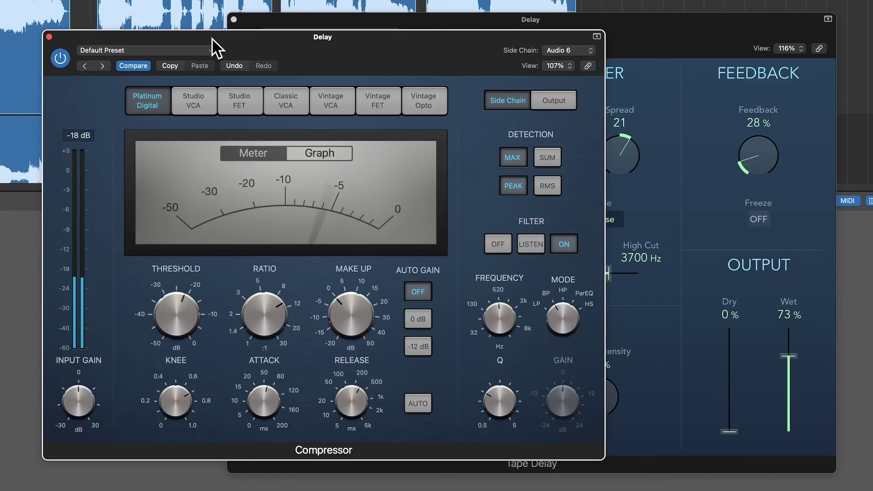
mouse_move(213, 325)
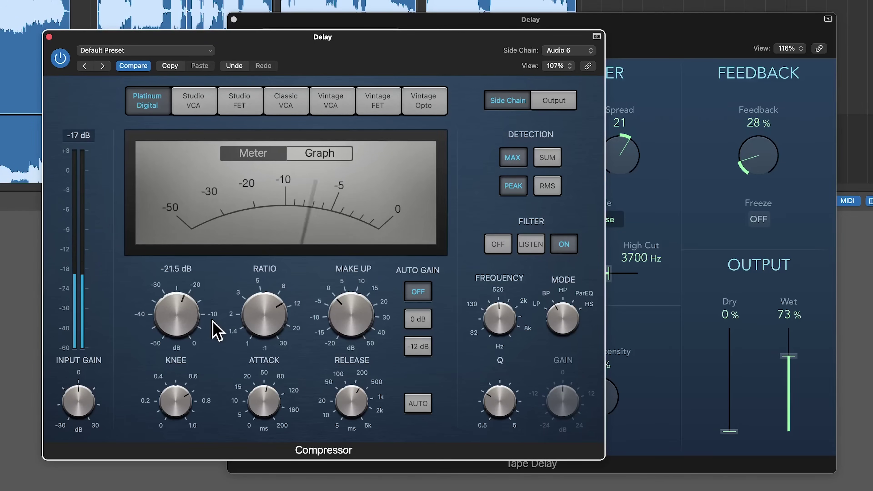
left_click_drag(212, 325, 189, 324)
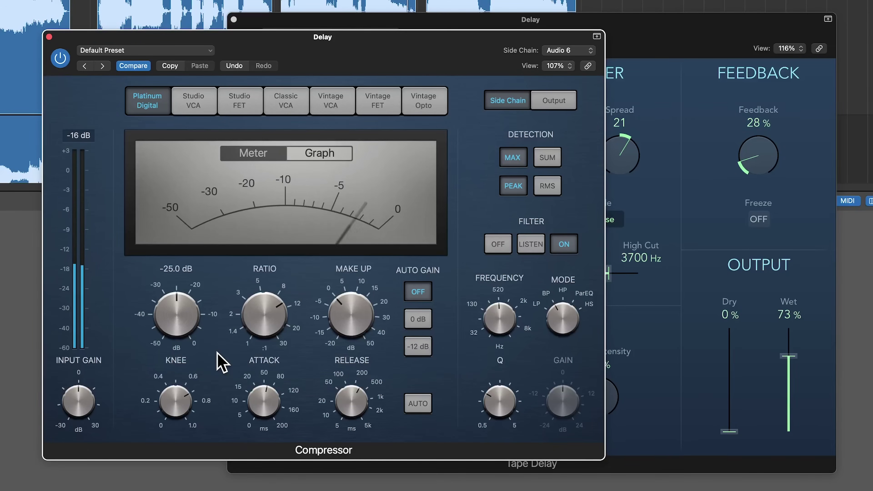
left_click_drag(347, 400, 354, 424)
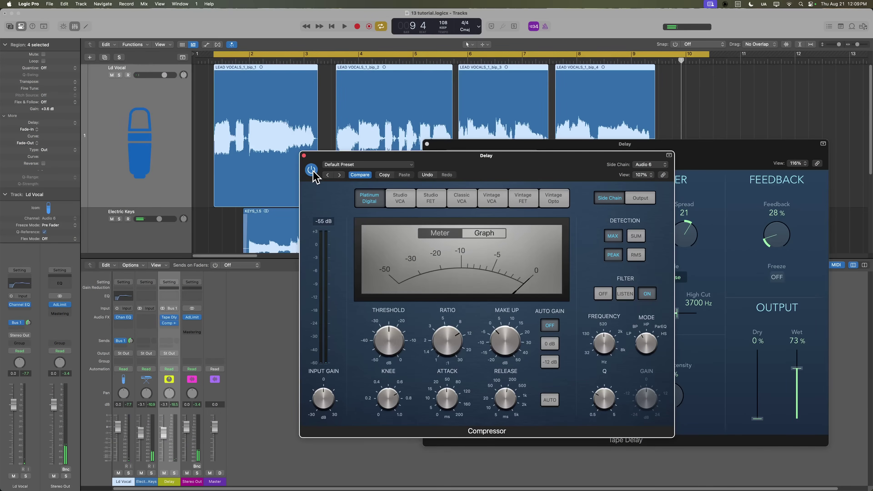
left_click(313, 170)
key("space")
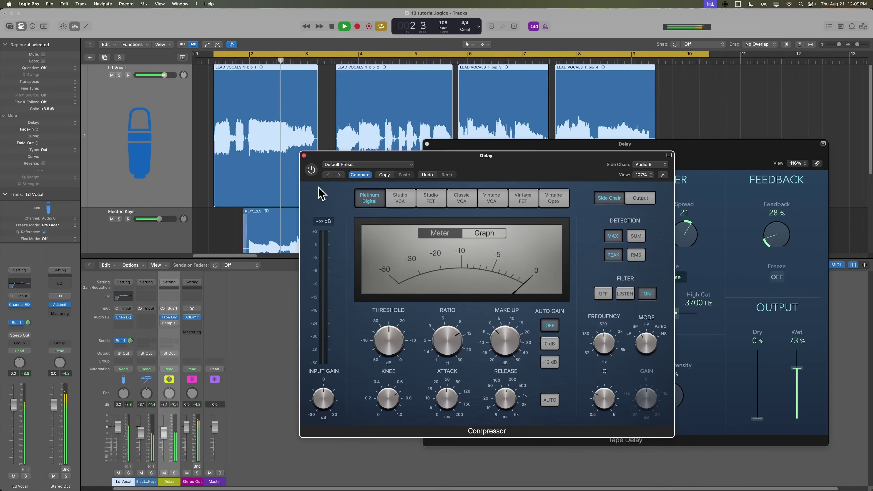
key("space")
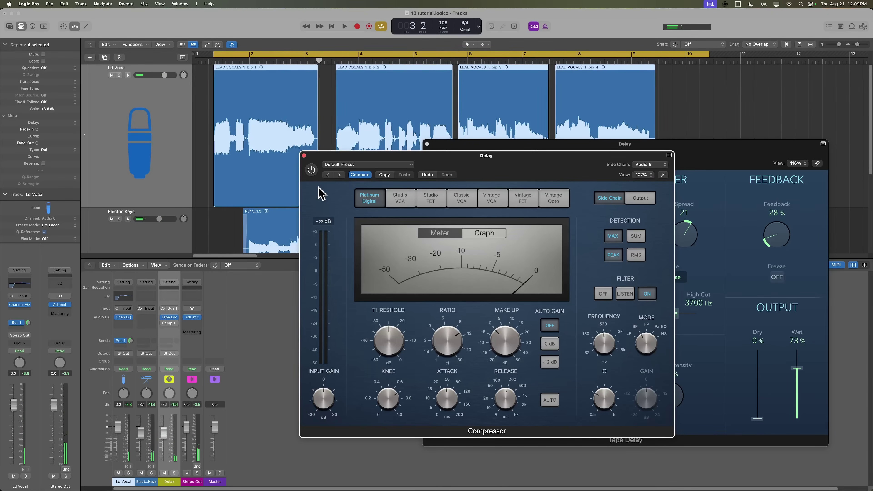
left_click(311, 170)
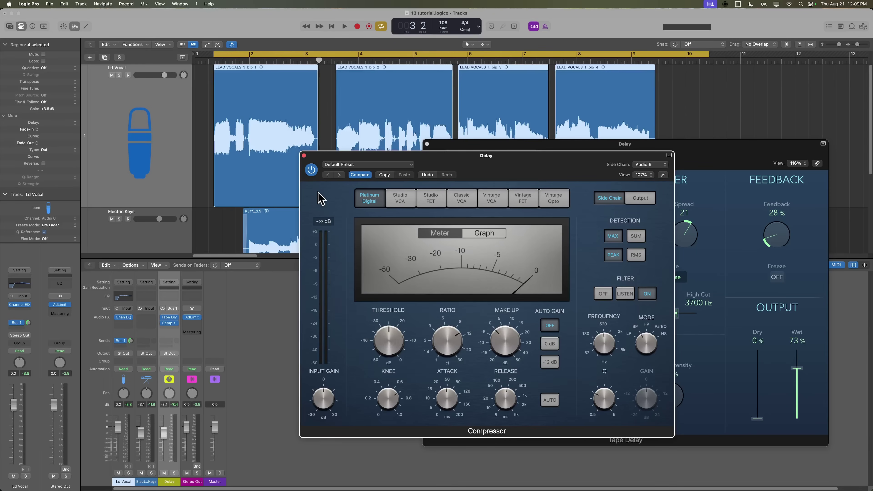
key("space")
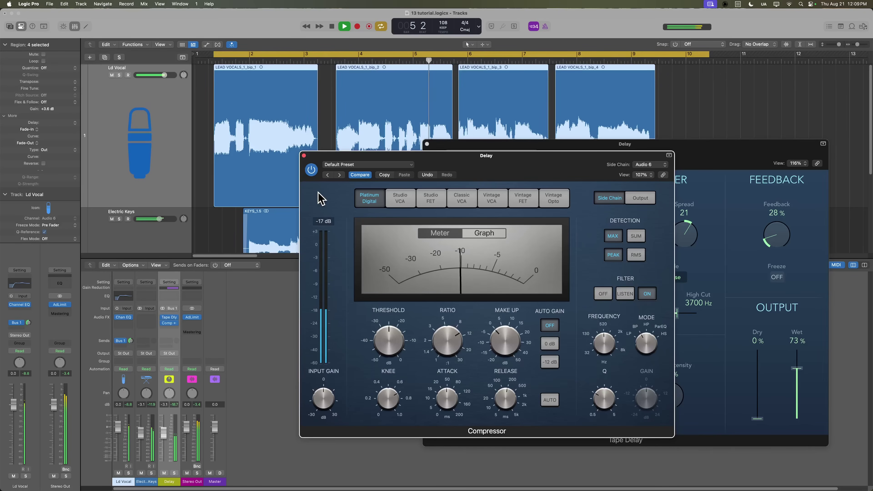
key("space")
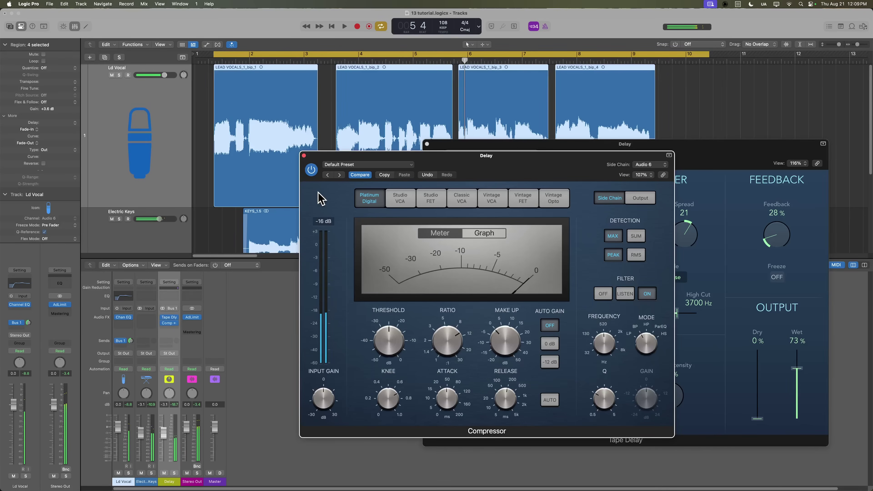
left_click(304, 156)
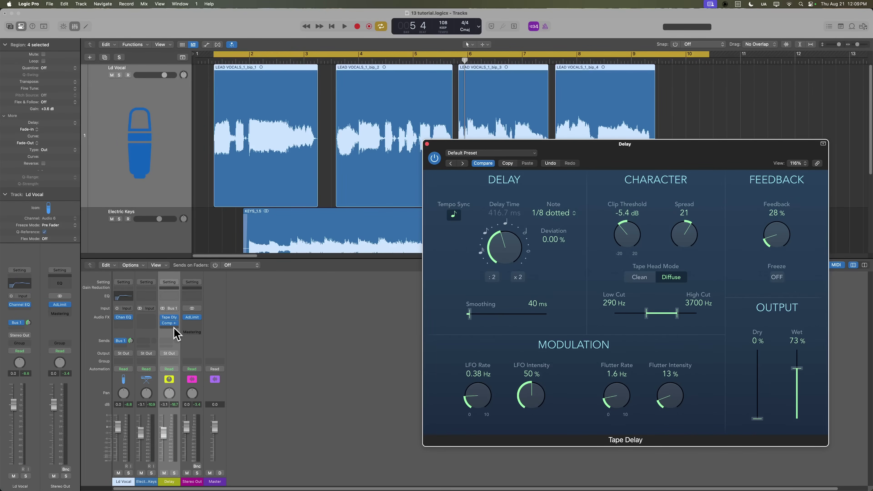
Send the Ld Vocal to Bus 2 with the send level at -5.3 dB.
left_click(120, 346)
mouse_move(161, 405)
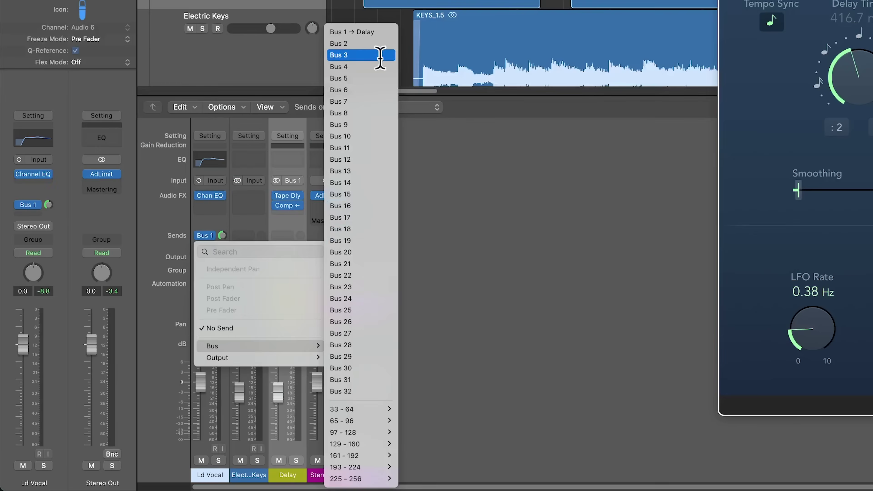
left_click(226, 235)
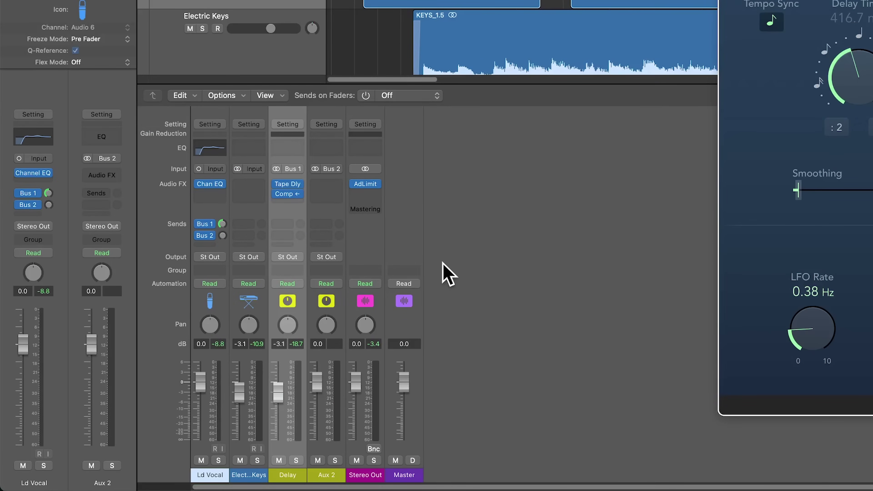
left_click_drag(223, 235, 249, 176)
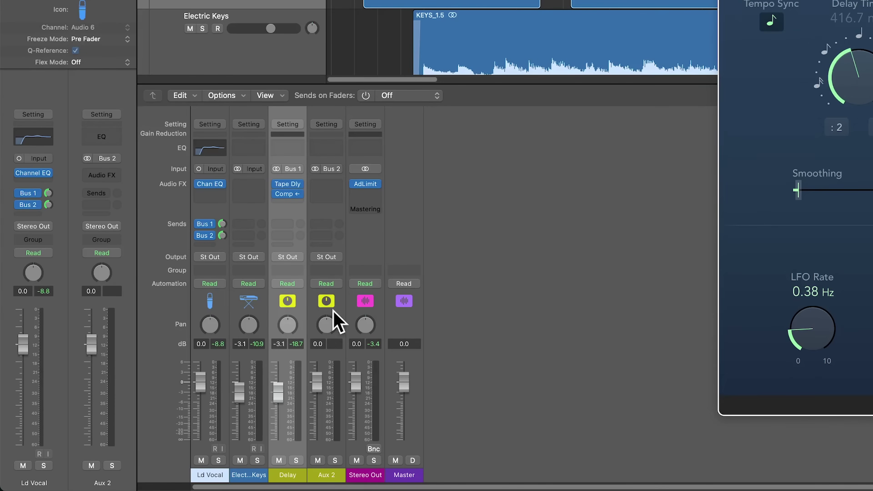
Rename the new Aux 2 channel to Reverb.
double_click(332, 475)
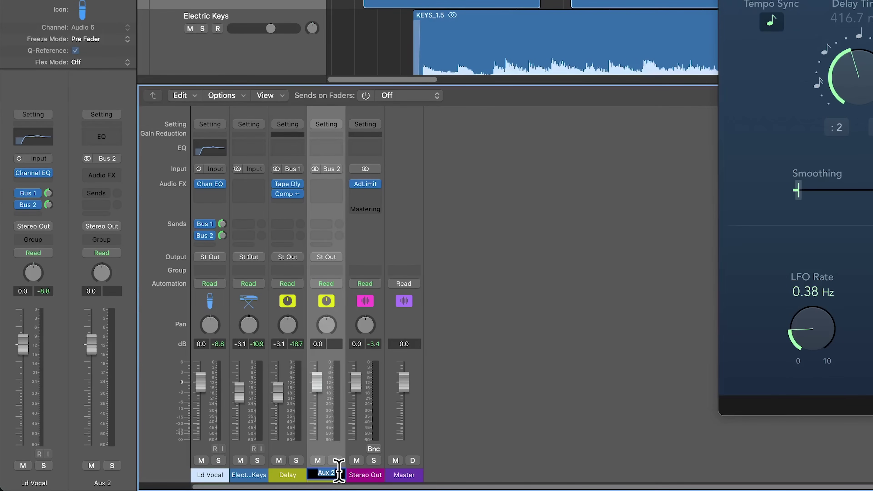
type("Reverb")
key("Return")
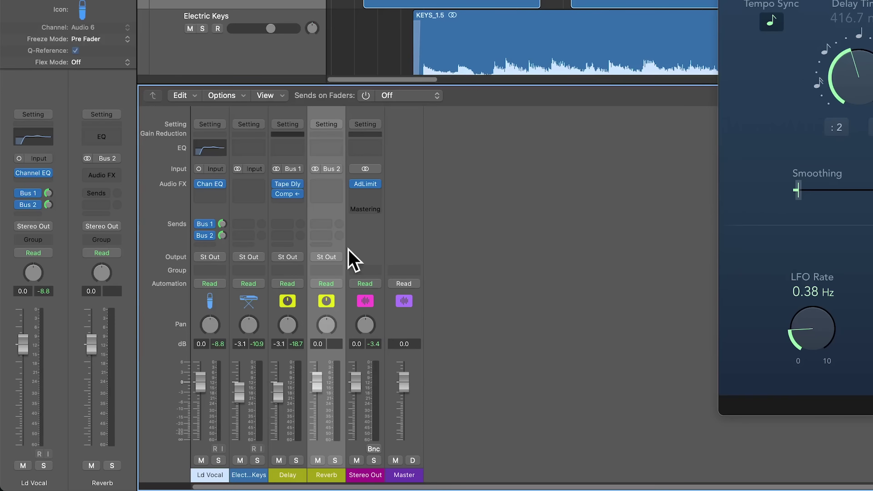
left_click(330, 183)
Insert a stereo Space Designer on Reverb with the 05.1s Shimmering Plate preset, then start playback.
mouse_move(384, 230)
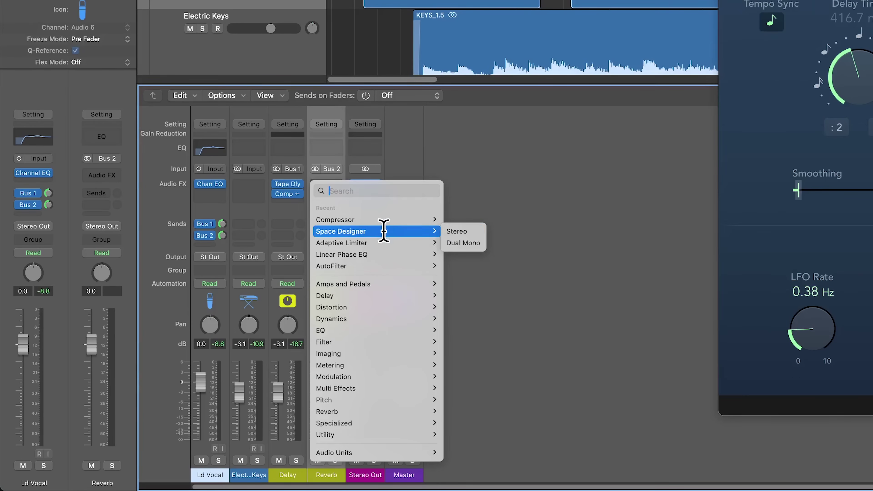
left_click(455, 230)
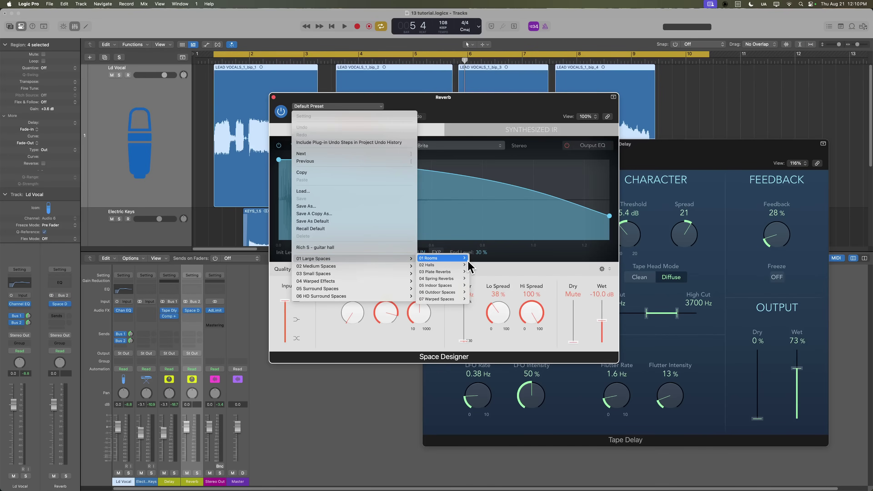
mouse_move(457, 295)
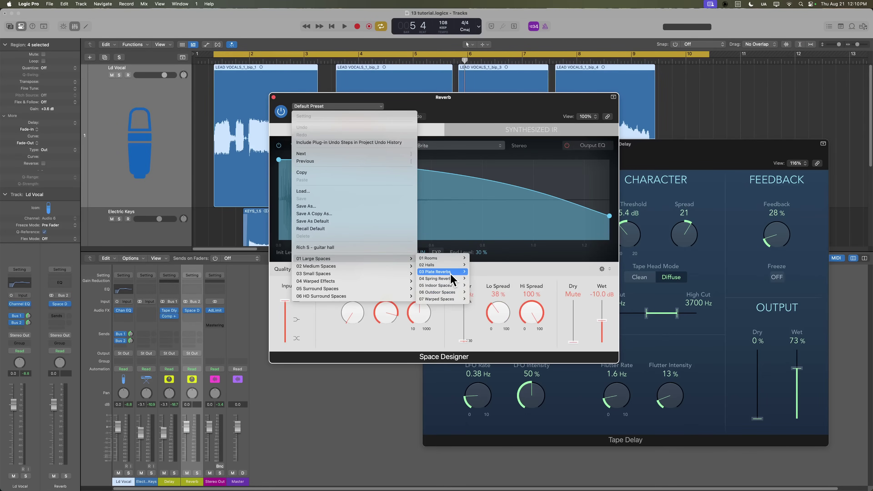
mouse_move(434, 272)
left_click(494, 347)
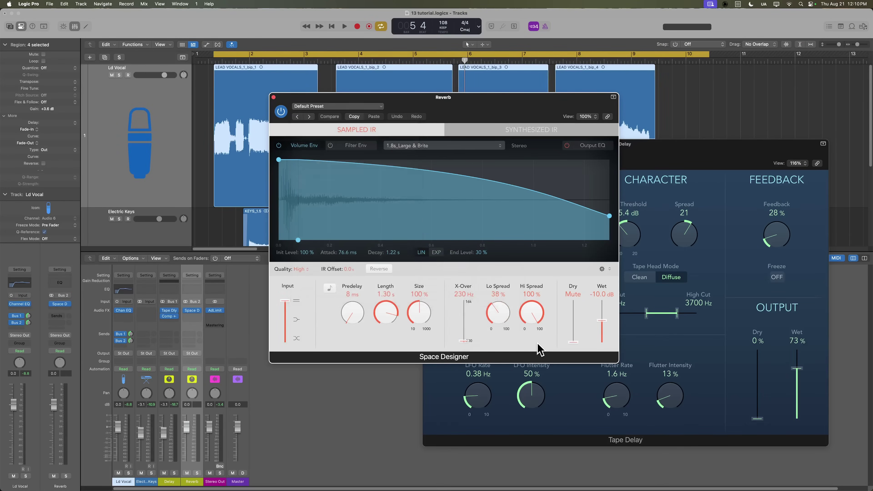
left_click(273, 97)
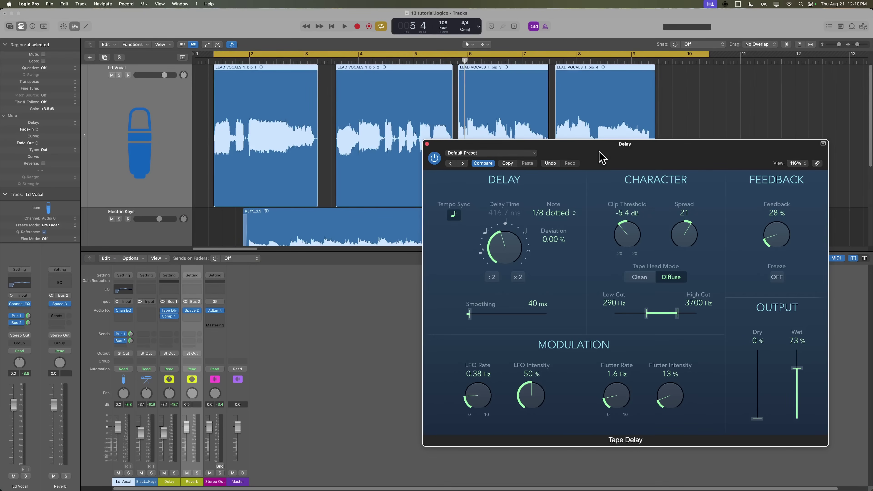
key("space")
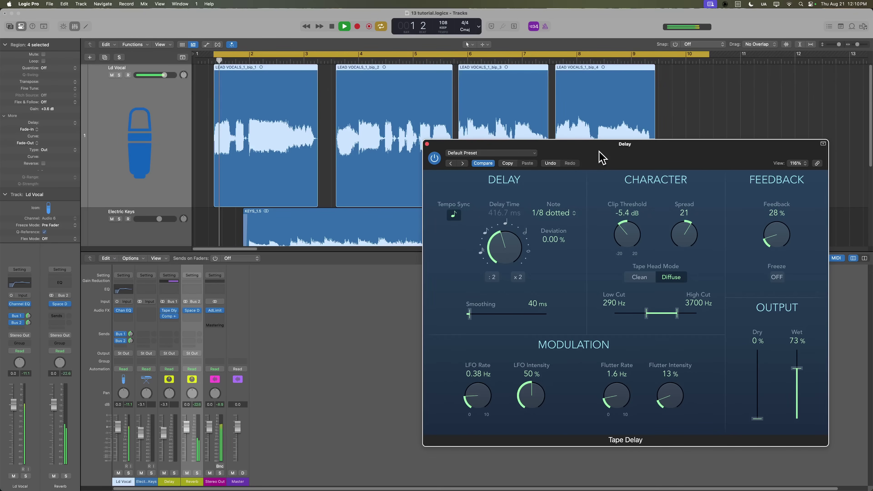
Mute the Delay aux, adjust the Reverb fader, and copy the delay's Compressor onto the Reverb aux.
left_click(164, 473)
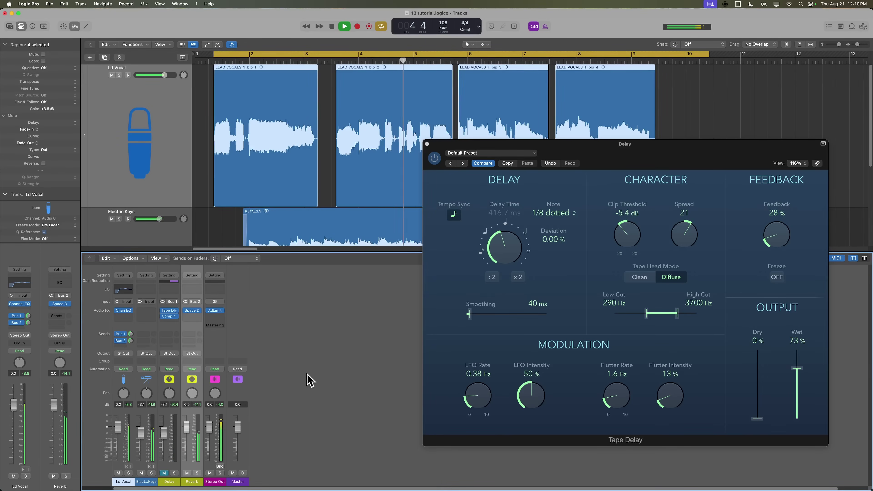
key("space")
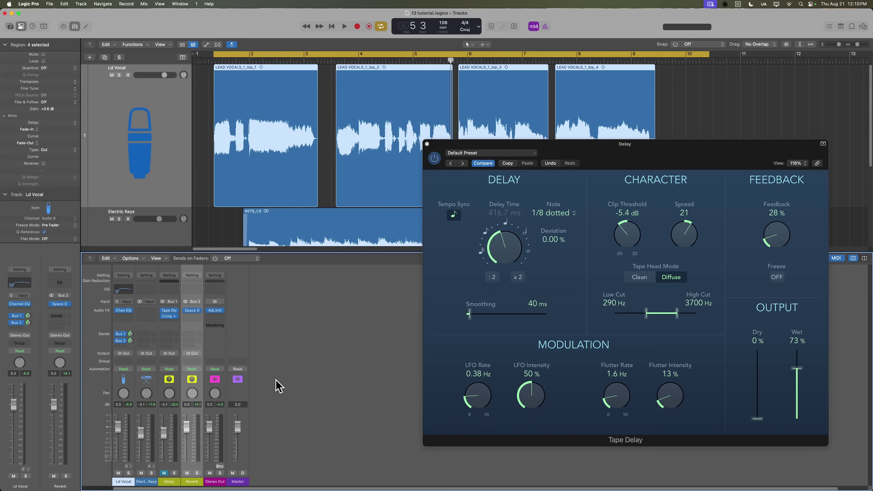
mouse_move(195, 424)
left_mouse_down()
mouse_move(195, 443)
mouse_move(198, 429)
left_mouse_up()
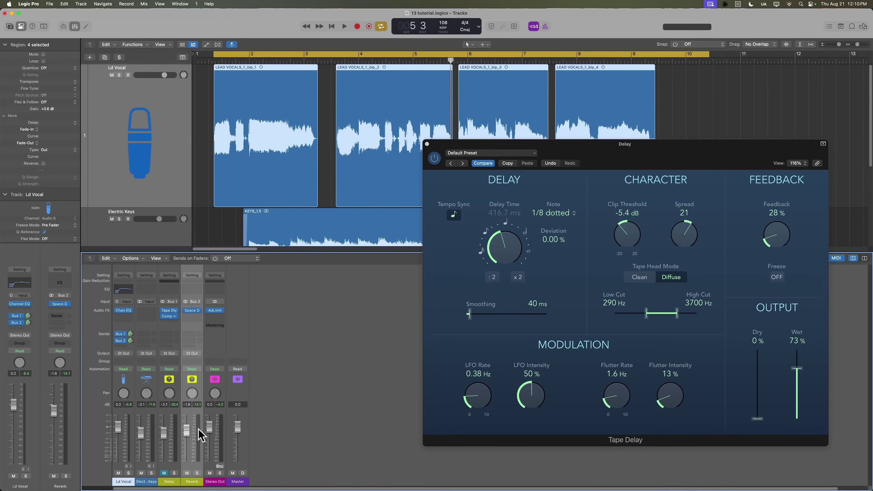
left_click(188, 431, "alt")
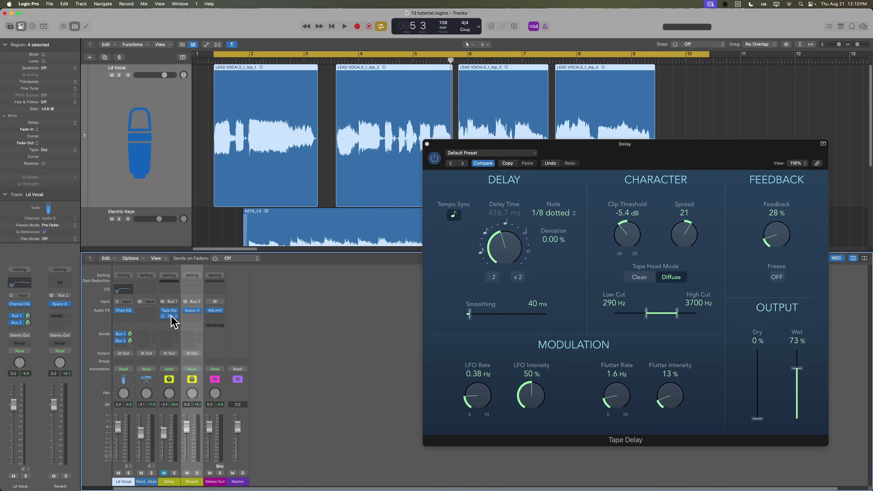
left_click_drag(171, 317, 193, 316)
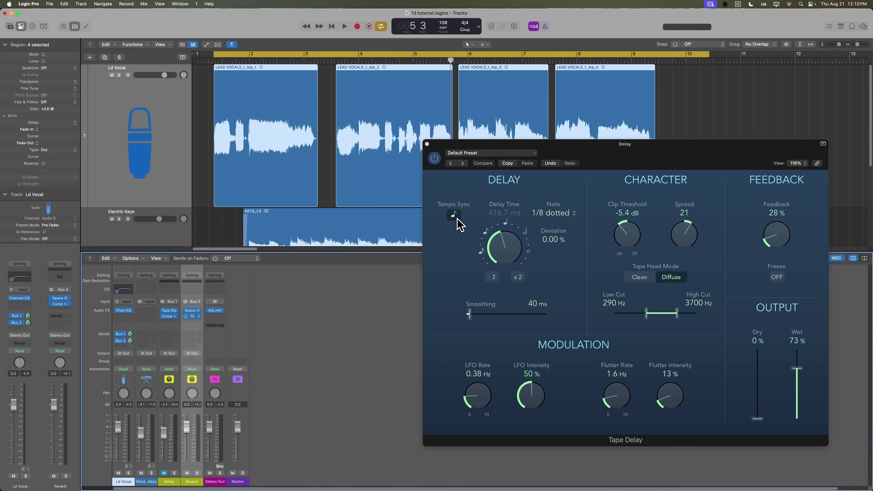
Open the Reverb aux's Audio 6-keyed Compressor, play to hear the ducked reverb, then close it.
left_click(192, 316)
left_click_drag(501, 116, 514, 131)
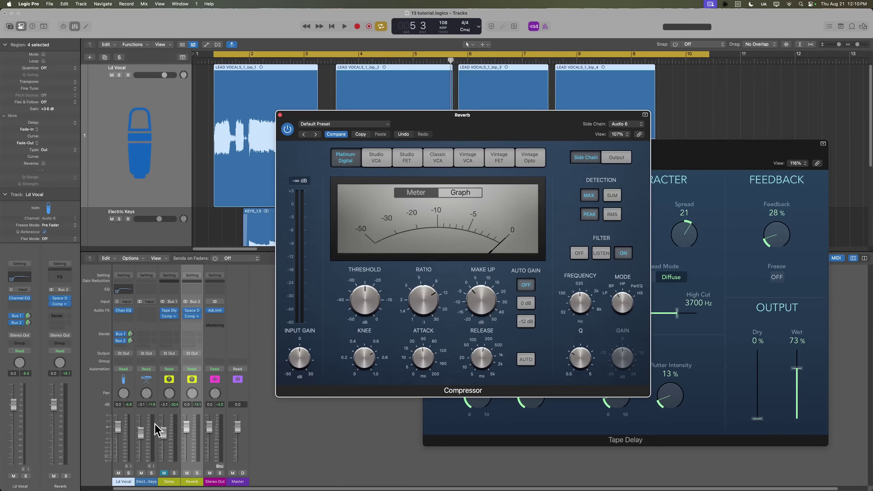
key("space")
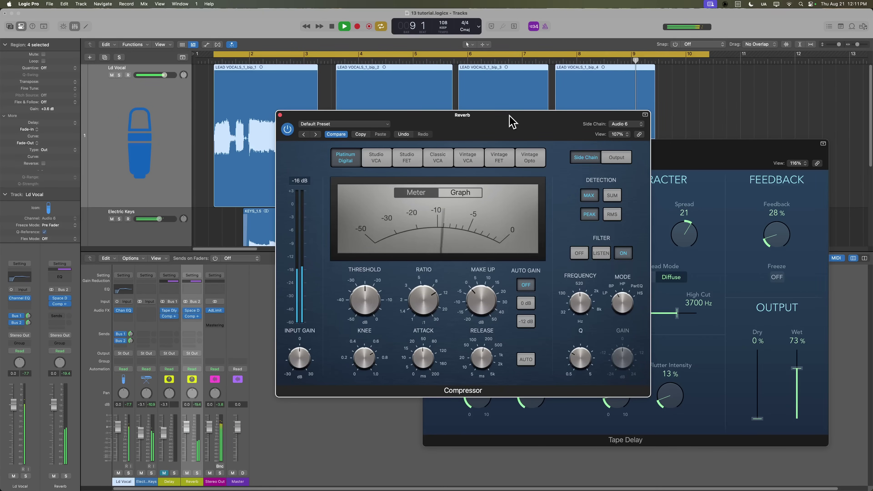
key("space")
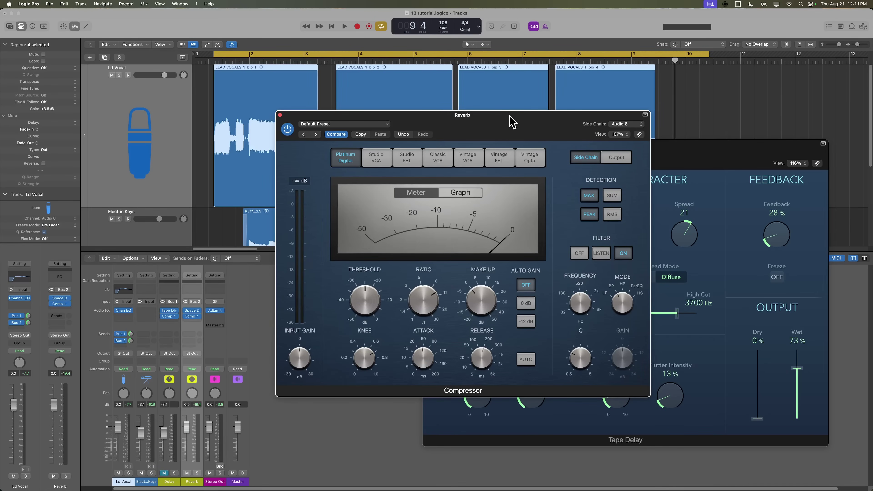
left_click(279, 115)
Lower the Reverb aux fader to about -2.2 dB and play back to check the balance.
left_click_drag(187, 431, 188, 435)
key("space")
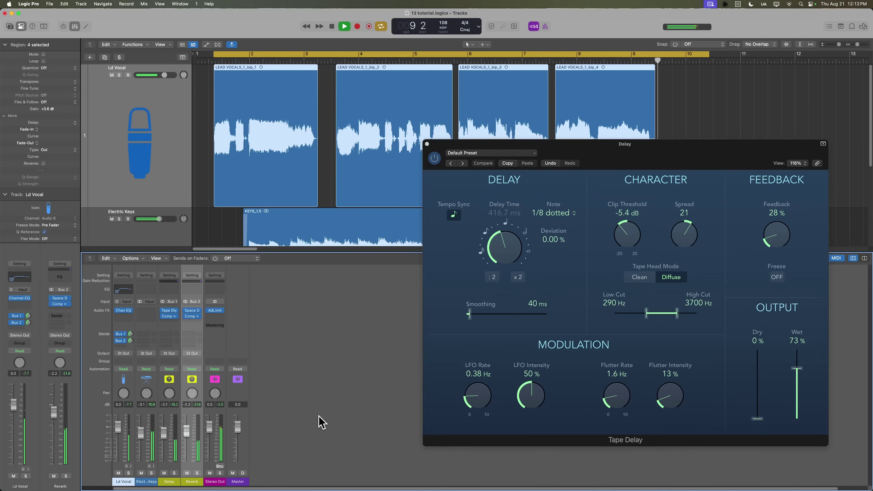
key("space")
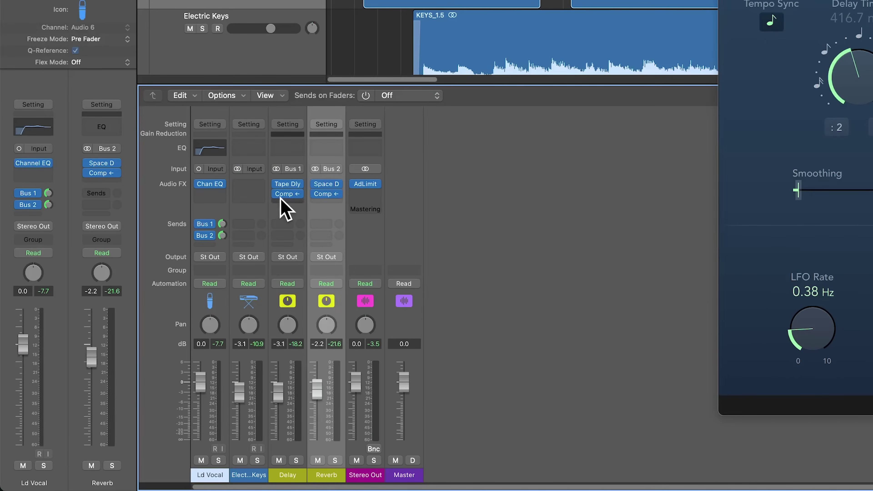
Add a pre-fader Bus 2 send from the Delay aux to the Reverb, returning the Delay fader to -15.8 dB.
mouse_move(164, 317)
left_click_drag(276, 399, 277, 480)
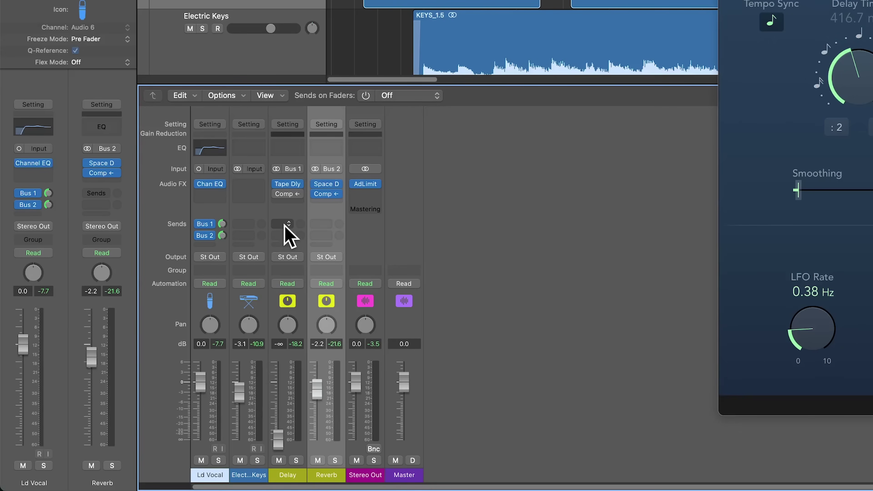
left_click(285, 225)
mouse_move(291, 326)
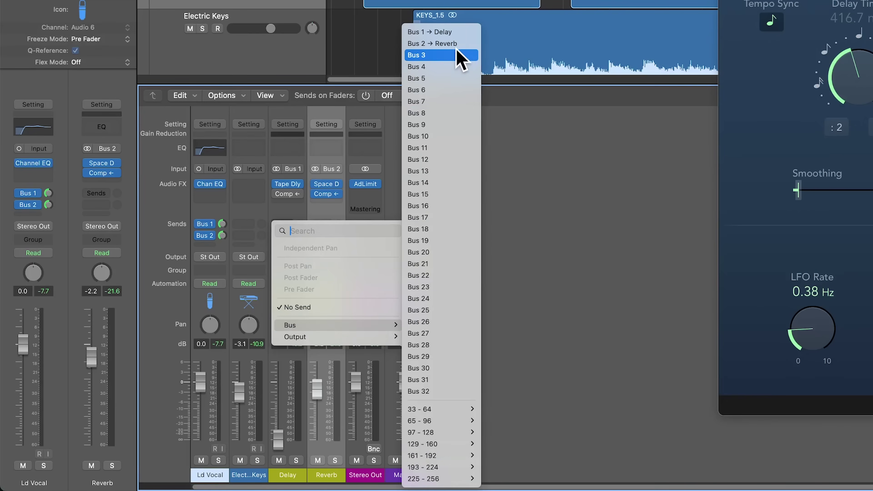
left_click(461, 55)
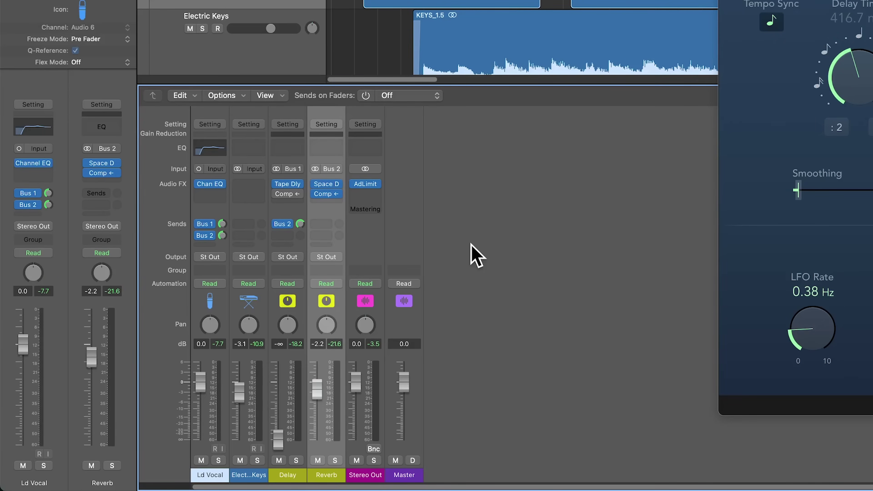
left_click(288, 225)
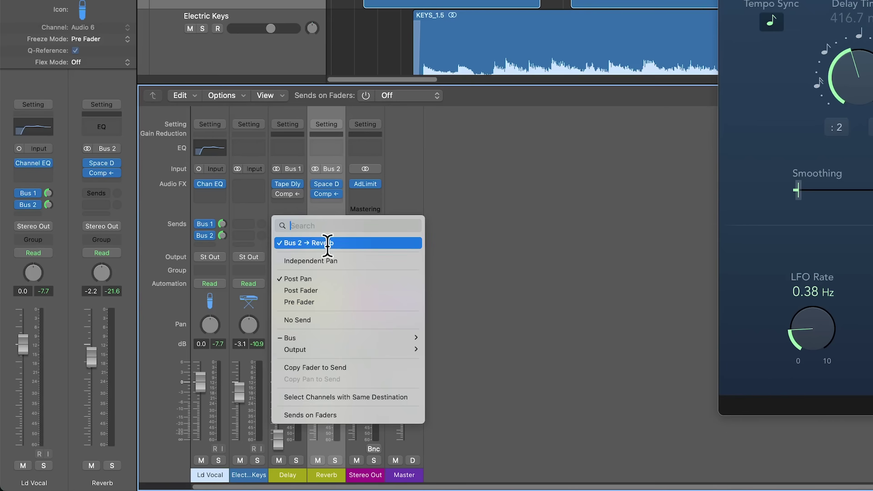
left_click(330, 301)
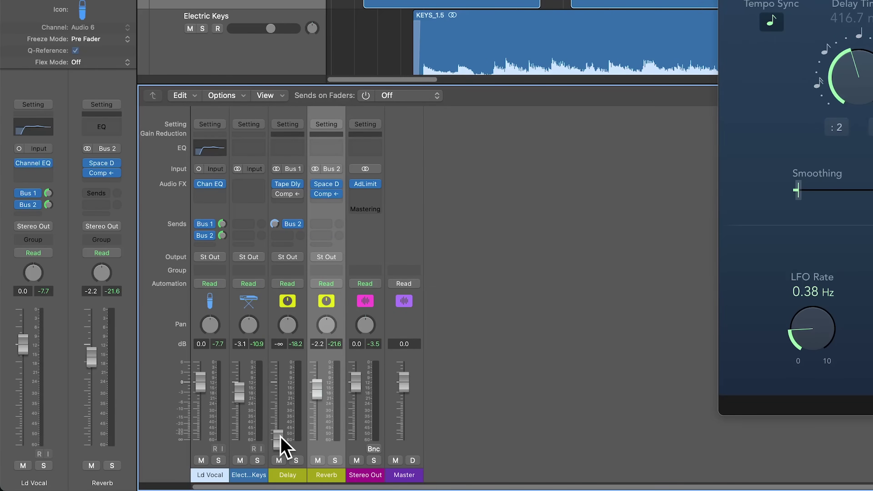
left_click_drag(281, 437, 281, 418)
left_click_drag(276, 224, 284, 242)
During playback, set the Delay aux's Bus 2 send to the Reverb at -8.2 dB.
key("space")
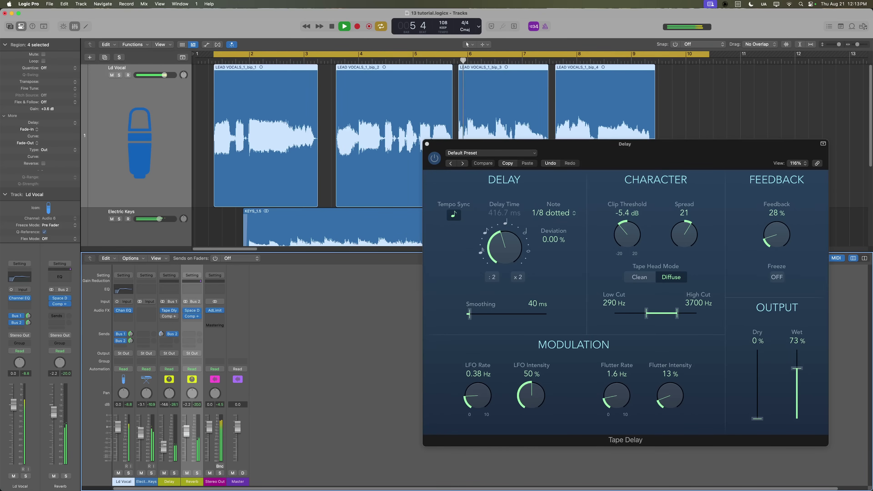
mouse_move(162, 334)
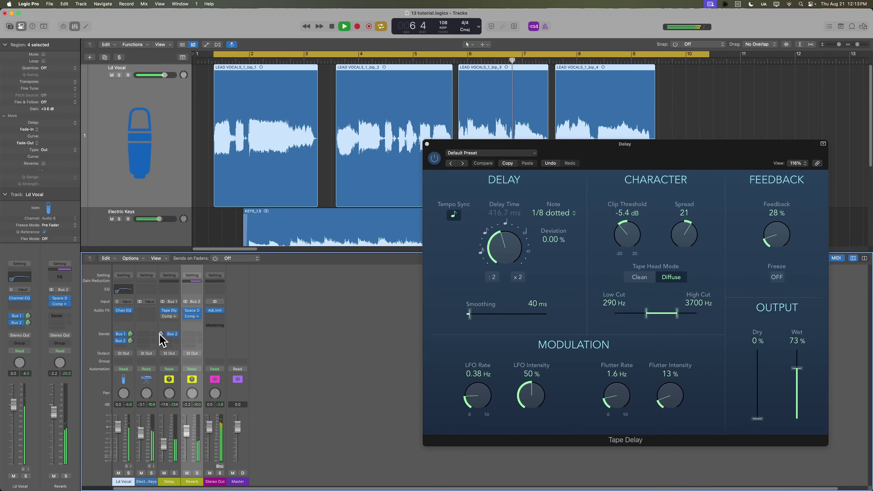
left_click_drag(162, 342, 162, 339)
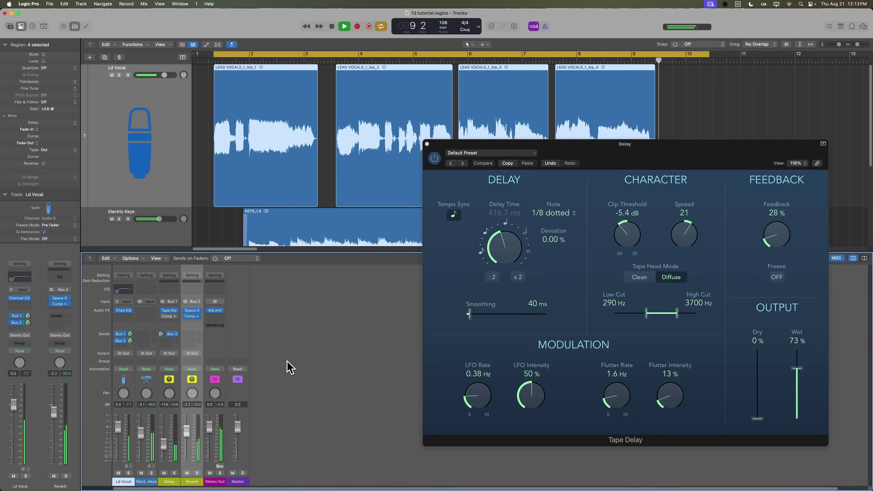
key("space")
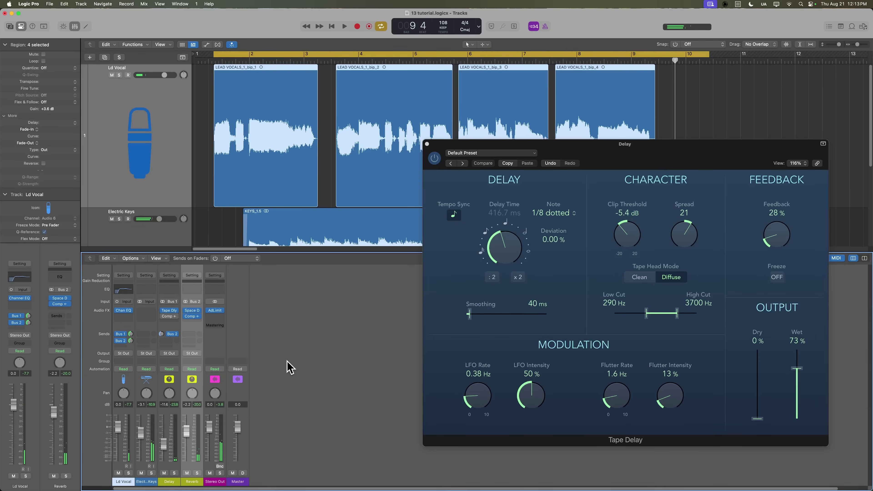